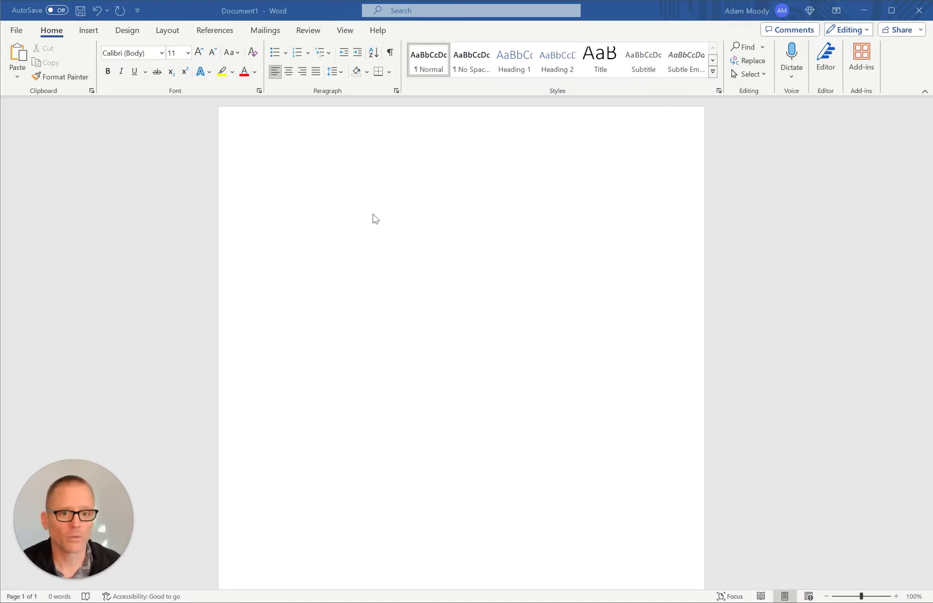
Open the Choose a SmartArt Graphic dialog from the Insert tab
{"action": "left_click", "coordinate": [90, 31]}
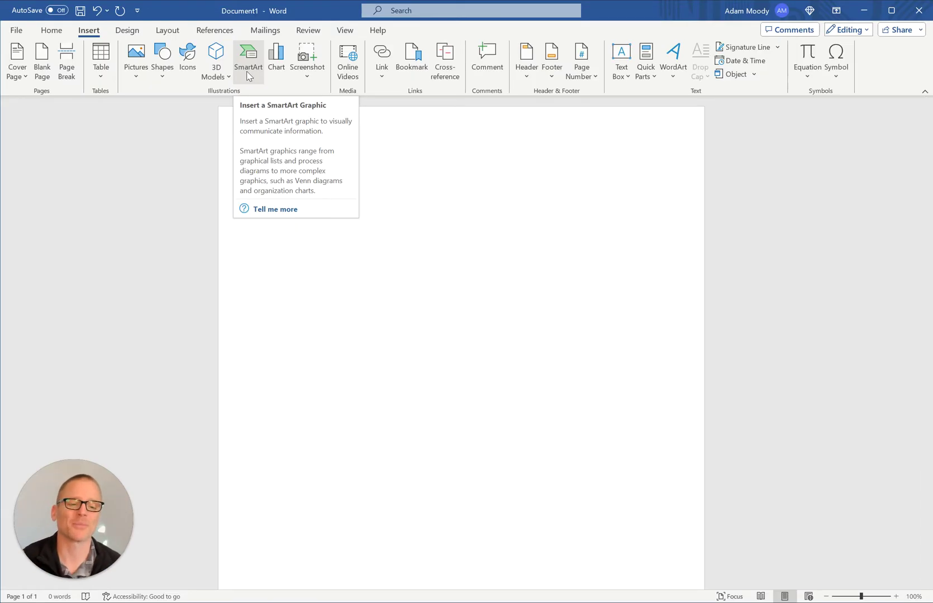
{"action": "left_click", "coordinate": [250, 75]}
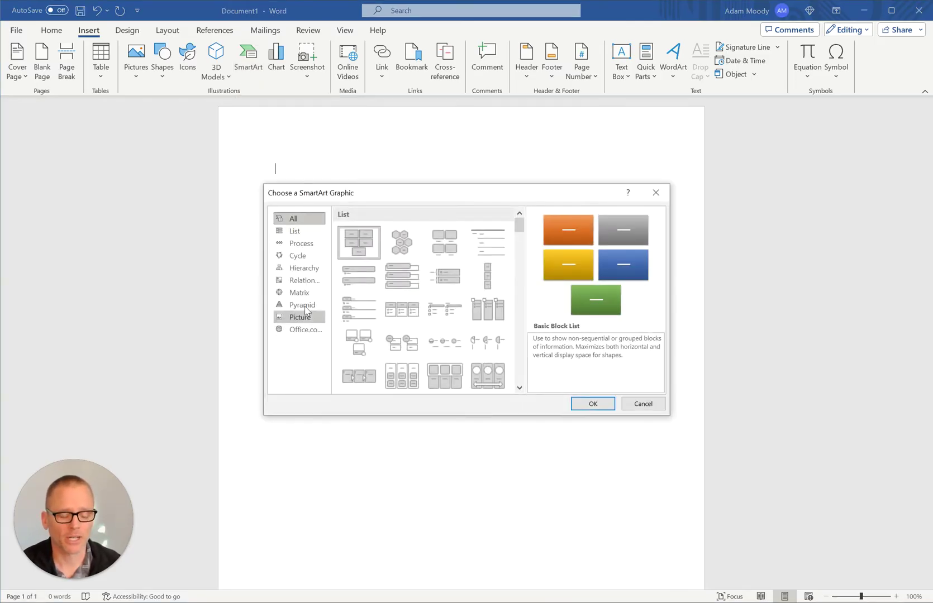
Insert a Hierarchy Organization Chart SmartArt graphic with five empty boxes
{"action": "left_click", "coordinate": [301, 272]}
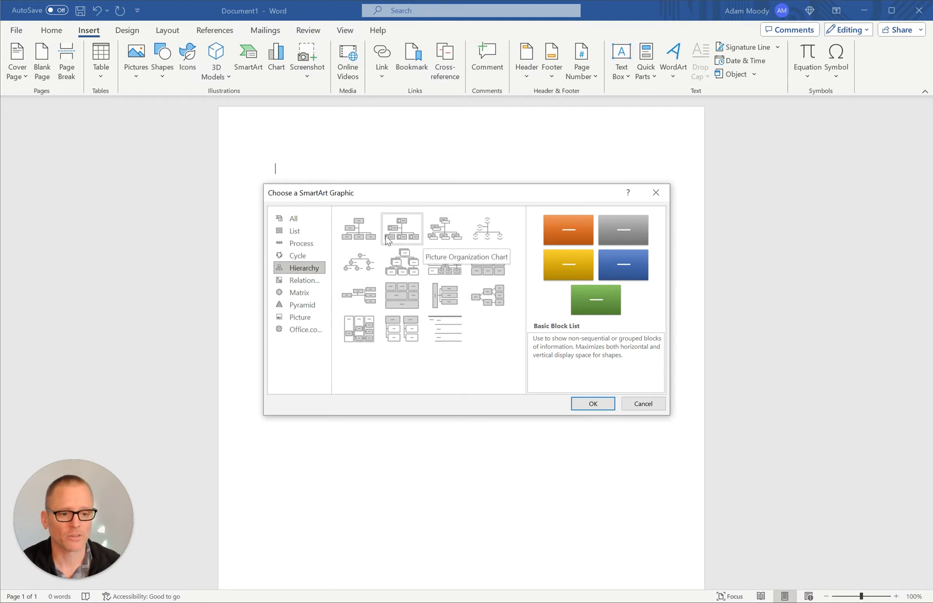
{"action": "left_click", "coordinate": [362, 236]}
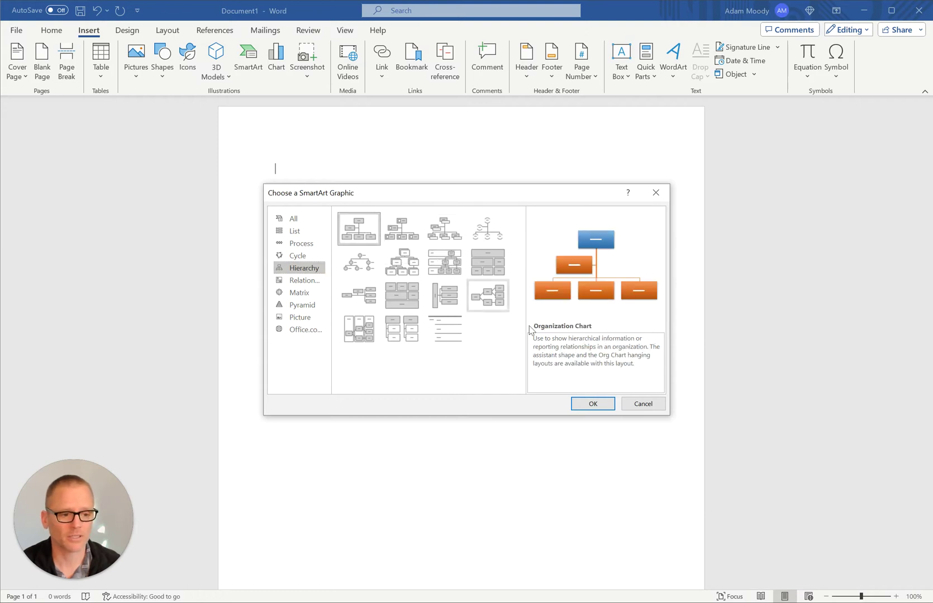
{"action": "left_click", "coordinate": [592, 404]}
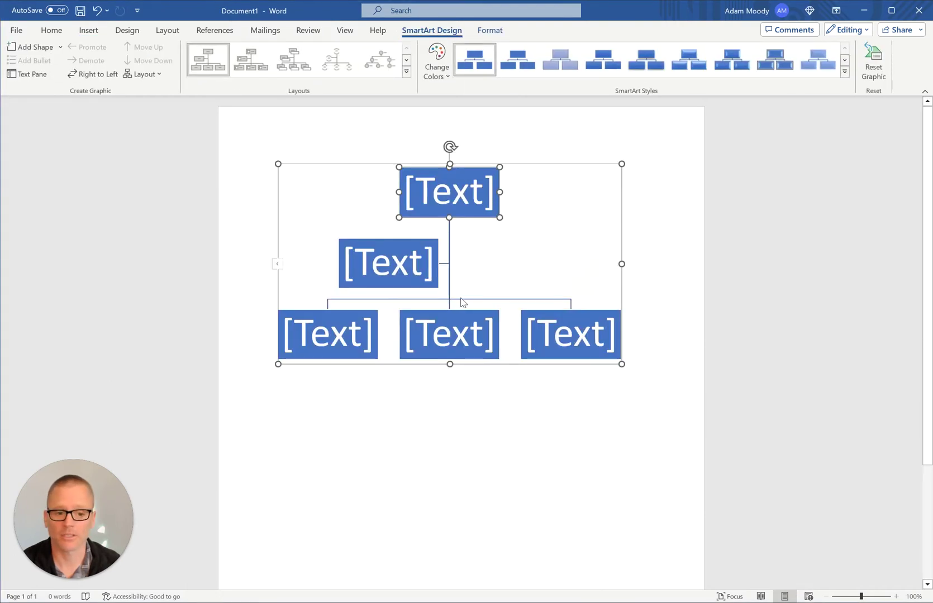
Label the chart's top box CEO
{"action": "left_click", "coordinate": [454, 193]}
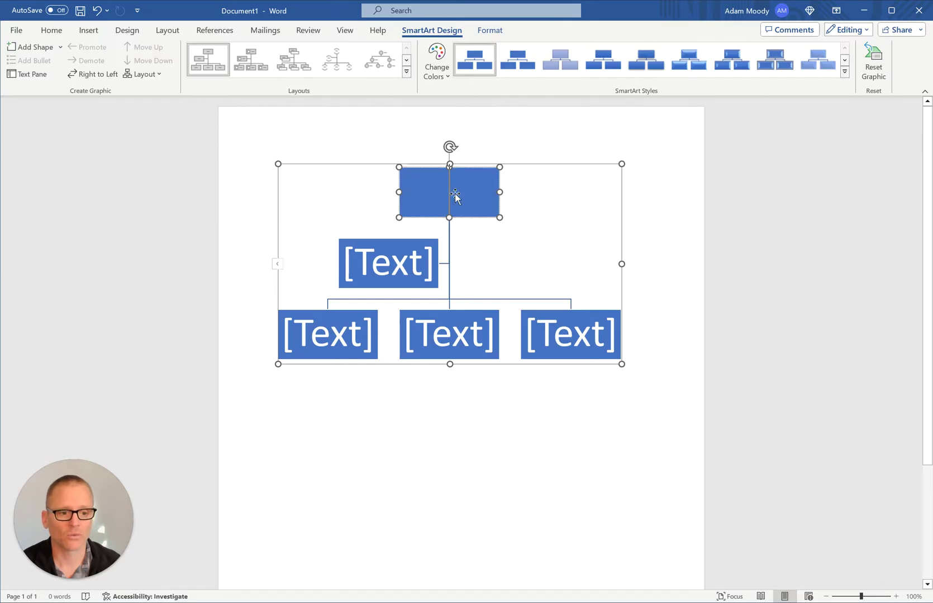
{"action": "type", "text": "sdfsdf"}
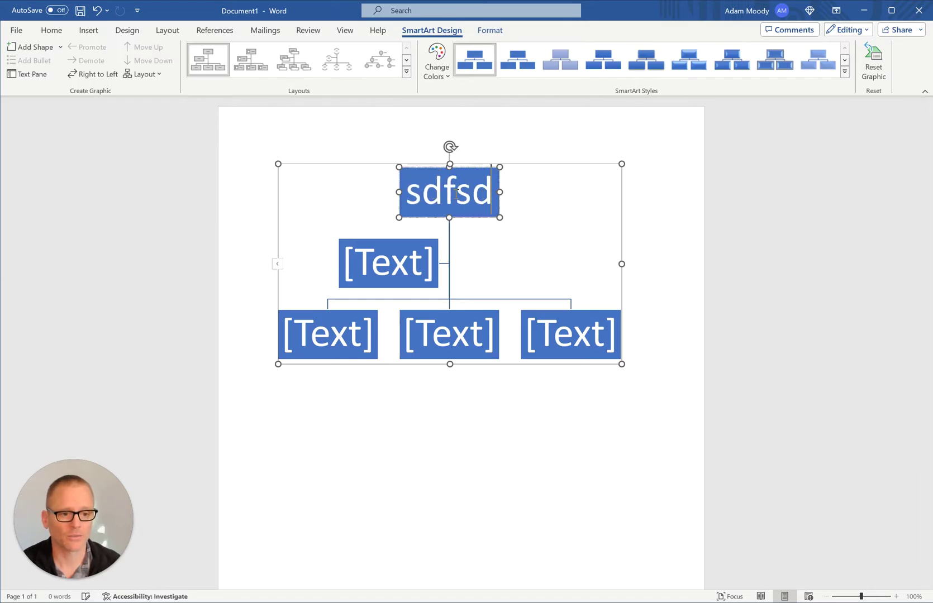
{"action": "key", "text": "BackSpace"}
{"action": "key", "text": "BackSpace"}
{"action": "key", "text": "BackSpace"}
{"action": "key", "text": "BackSpace"}
{"action": "key", "text": "BackSpace"}
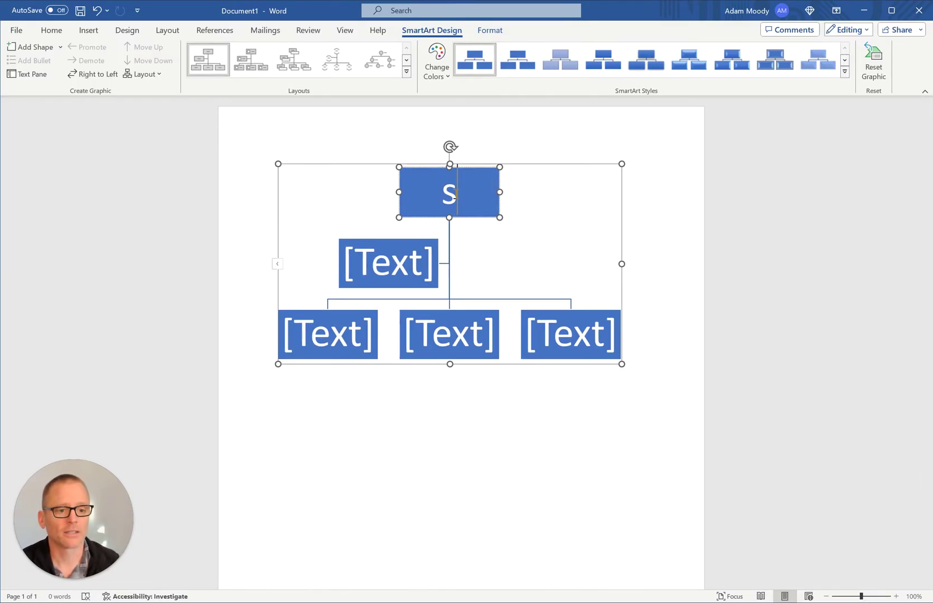
{"action": "type", "text": "CEO"}
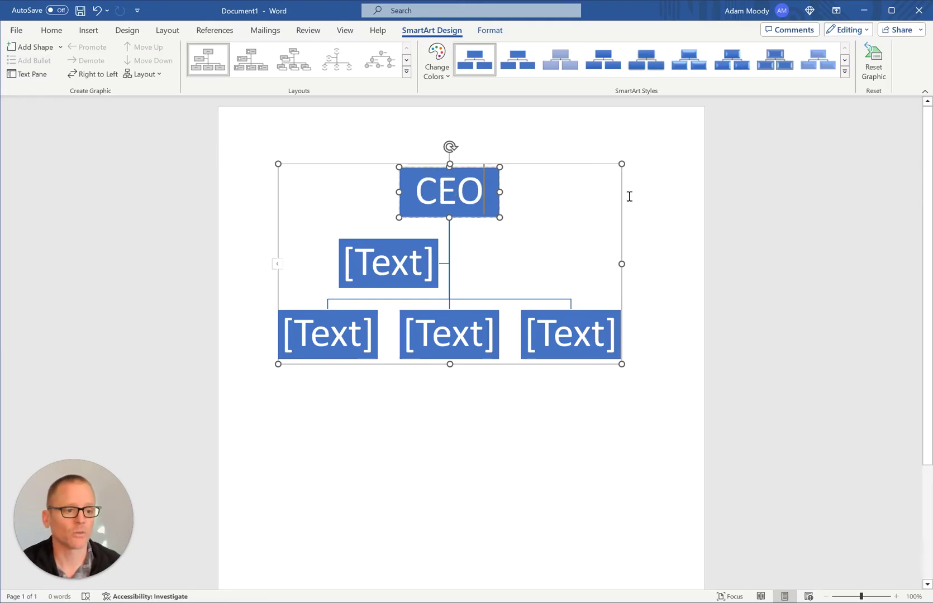
{"action": "left_click", "coordinate": [655, 185]}
Using the Text Pane, label the next two boxes CTO and CFO
{"action": "left_click", "coordinate": [573, 208]}
{"action": "right_click", "coordinate": [571, 205]}
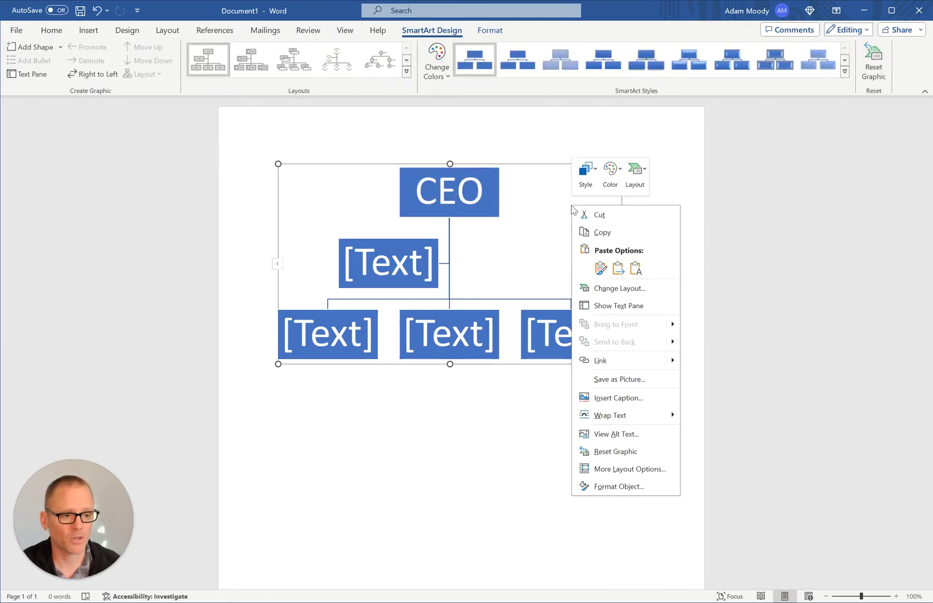
{"action": "left_click", "coordinate": [605, 306]}
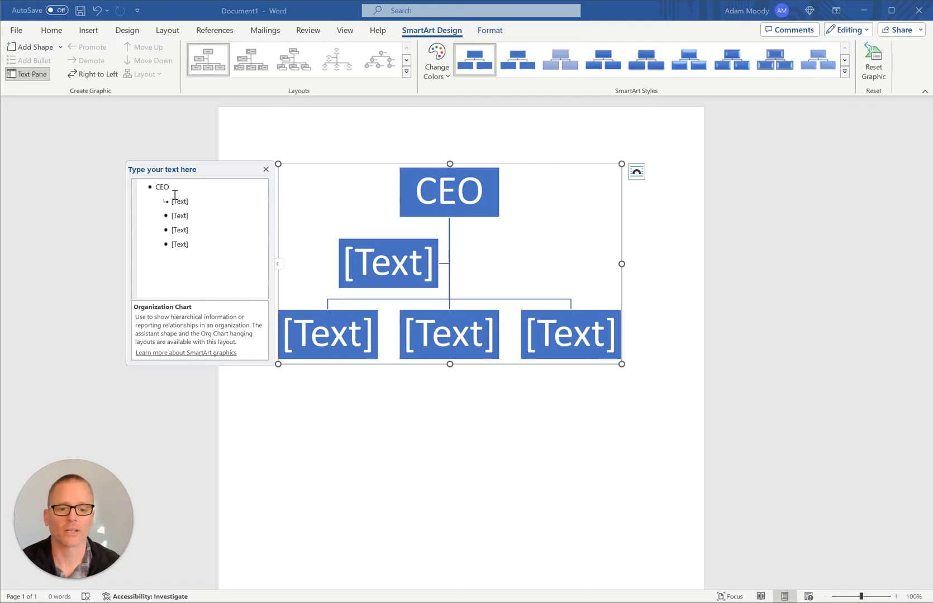
{"action": "left_click", "coordinate": [175, 190]}
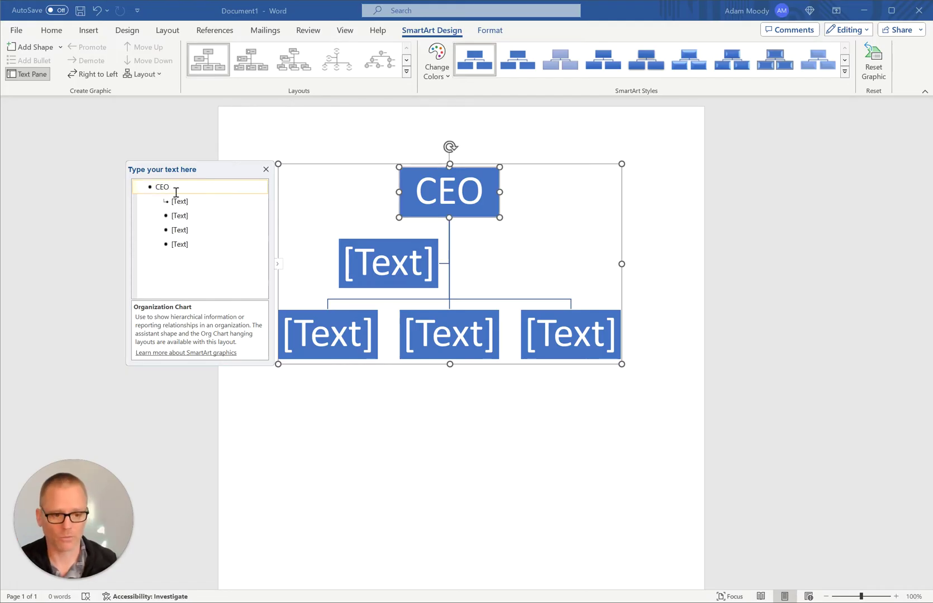
{"action": "left_click", "coordinate": [183, 201]}
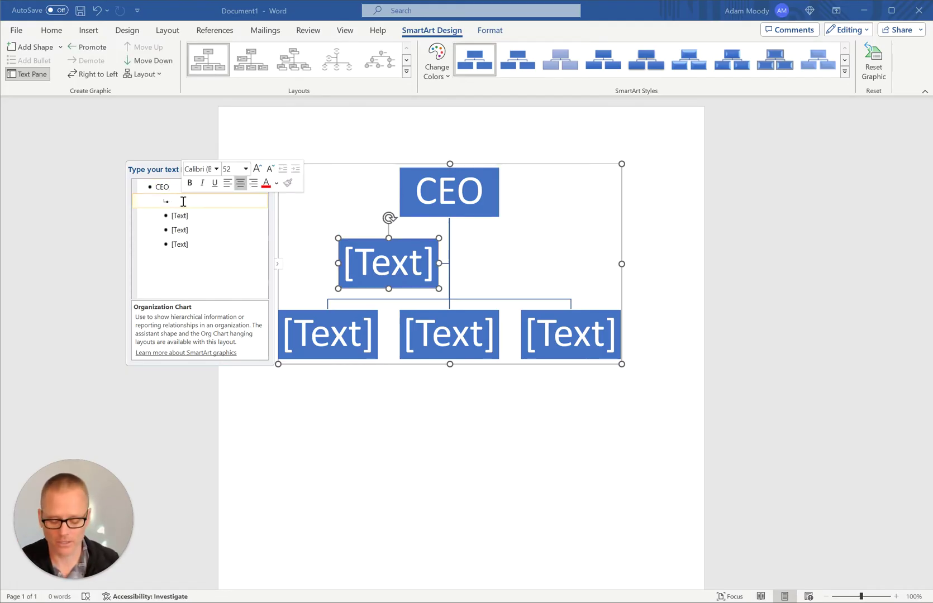
{"action": "type", "text": "CTO"}
{"action": "key", "text": "Return"}
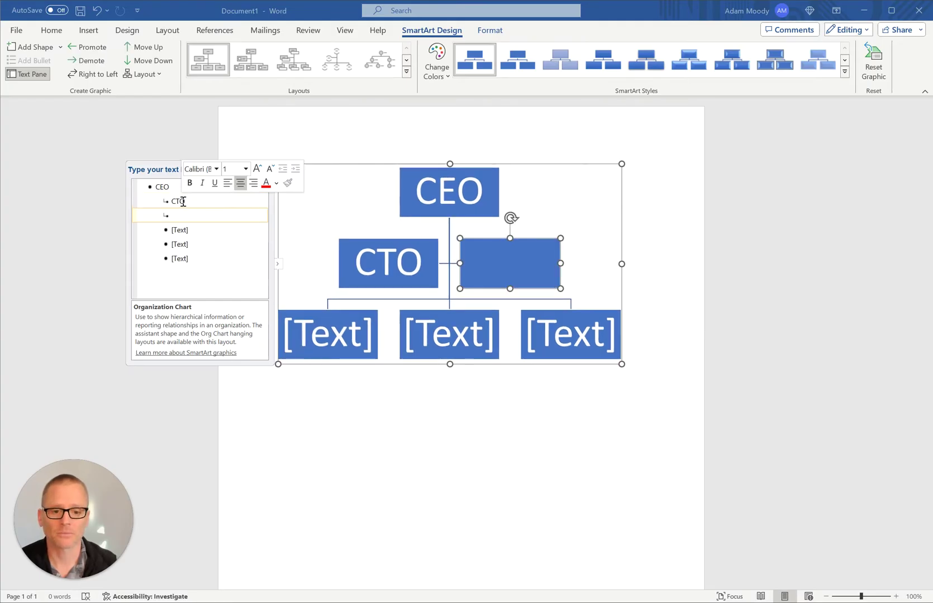
{"action": "type", "text": "CFO"}
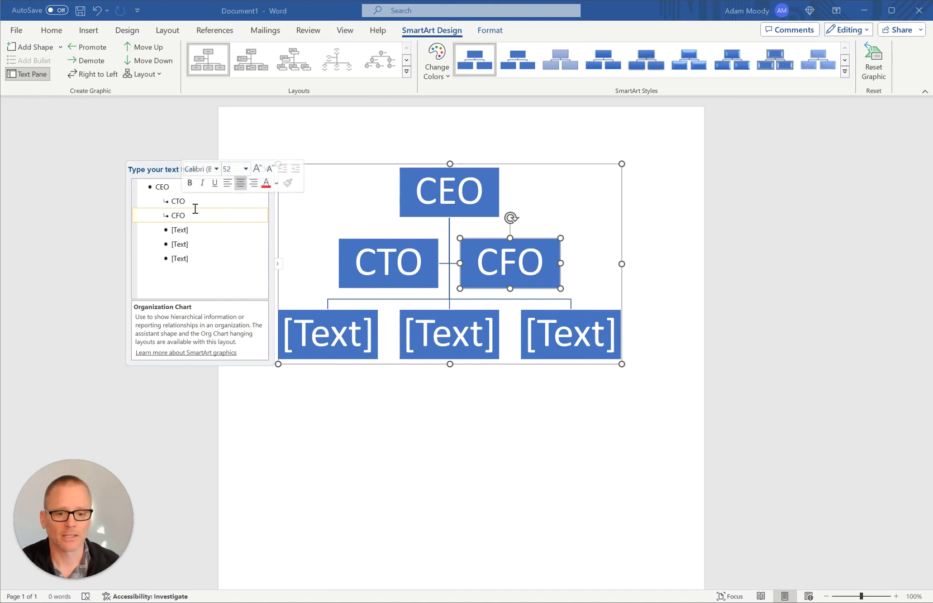
Add Person 1 and Person 2 as boxes reporting to CFO, then close the Text Pane
{"action": "key", "text": "Return"}
{"action": "key", "text": "Tab"}
{"action": "type", "text": "Person 1"}
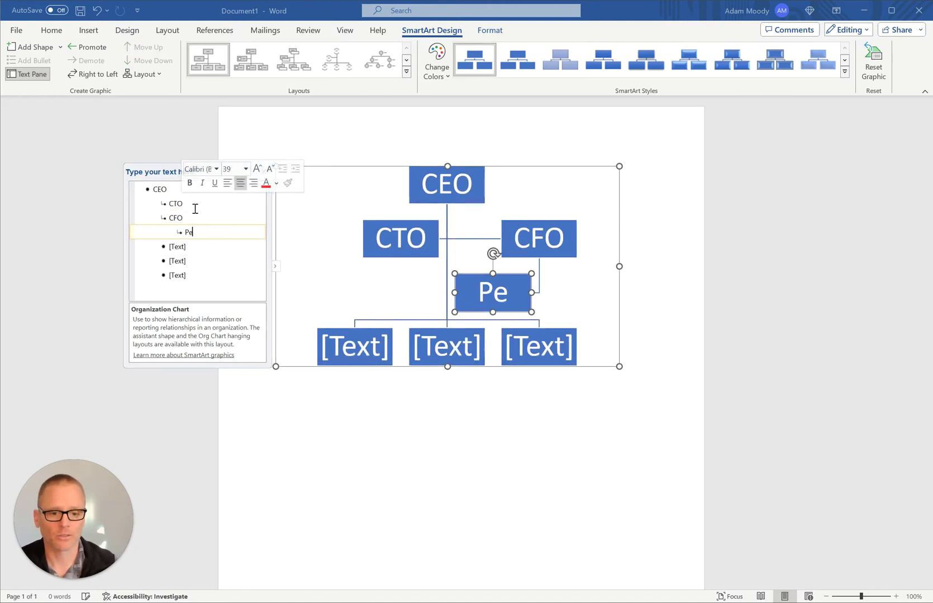
{"action": "key", "text": "Return"}
{"action": "type", "text": "Person 2"}
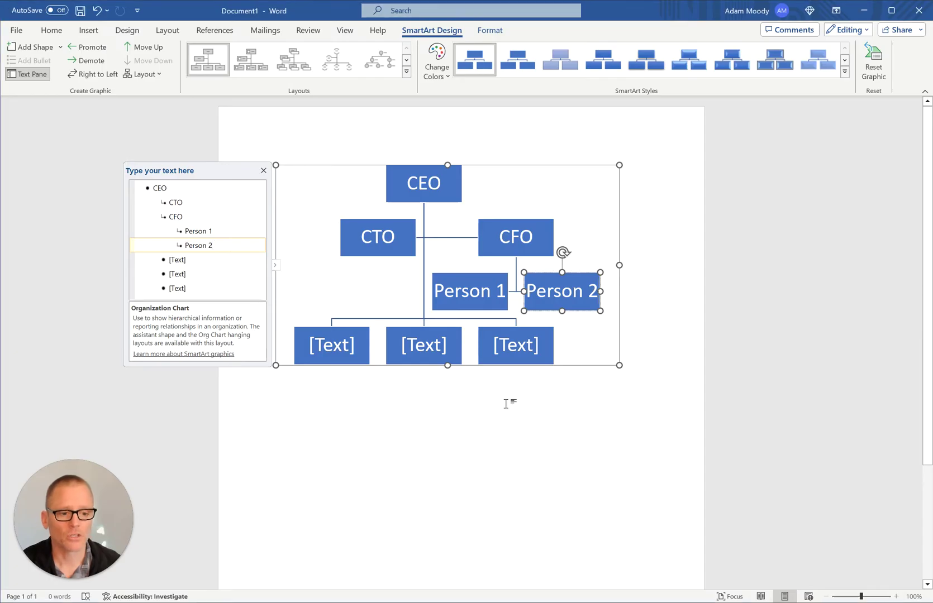
{"action": "left_click", "coordinate": [264, 170]}
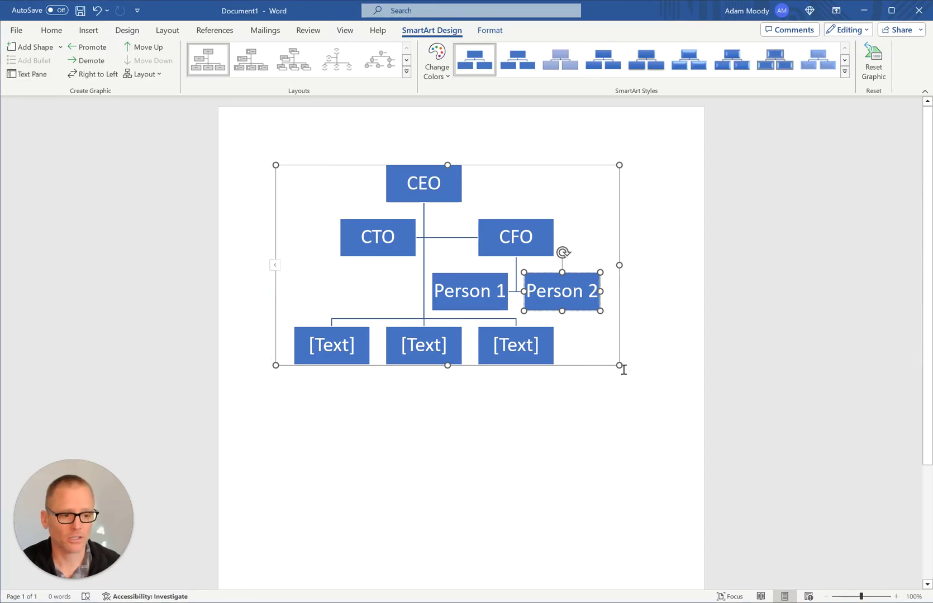
Enlarge the org chart by dragging its corner handle
{"action": "left_click_drag", "start_coordinate": [620, 367], "coordinate": [643, 397]}
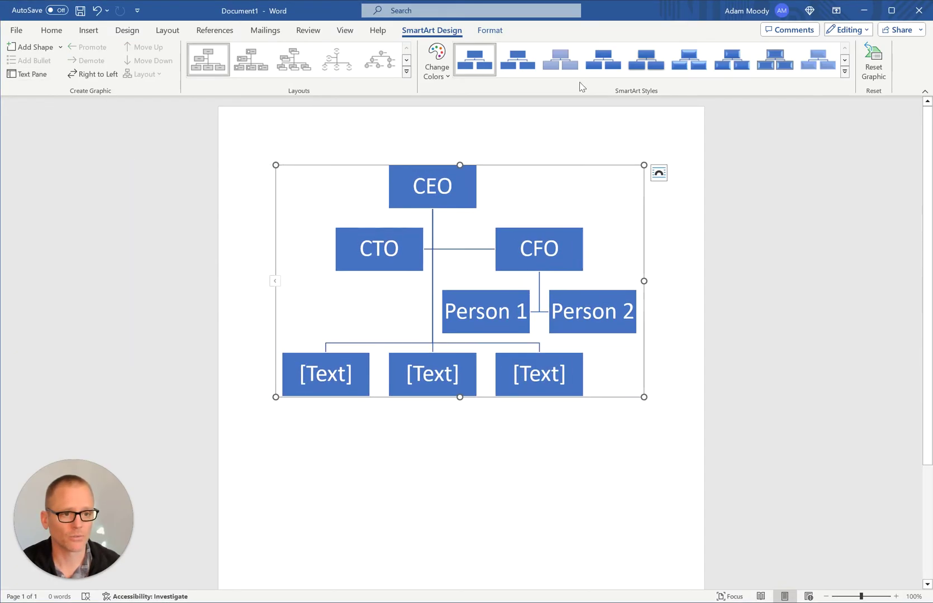
{"action": "left_click", "coordinate": [484, 31]}
{"action": "left_click", "coordinate": [436, 32]}
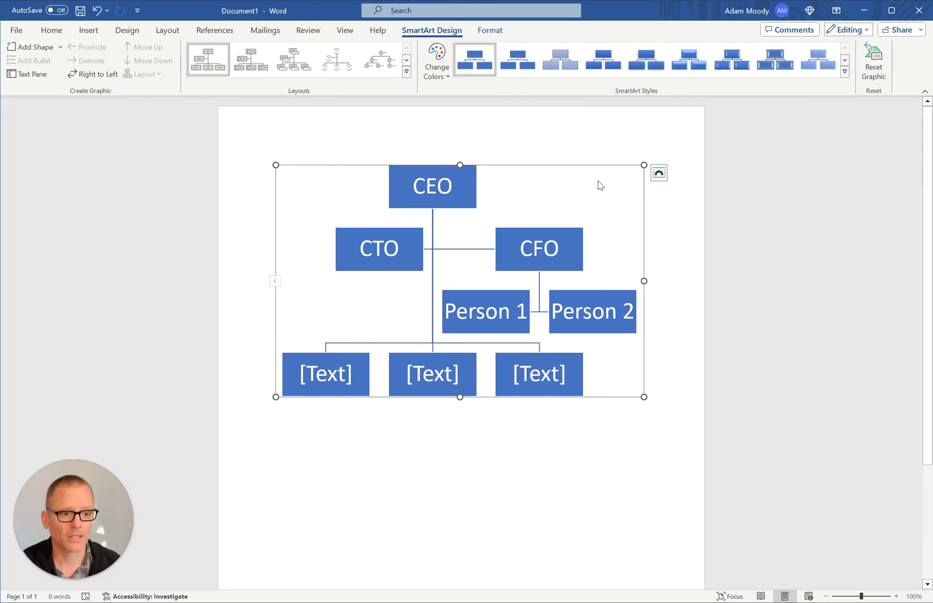
Switch the chart to the Picture Organization Chart layout
{"action": "right_click", "coordinate": [613, 197]}
{"action": "left_click", "coordinate": [633, 168]}
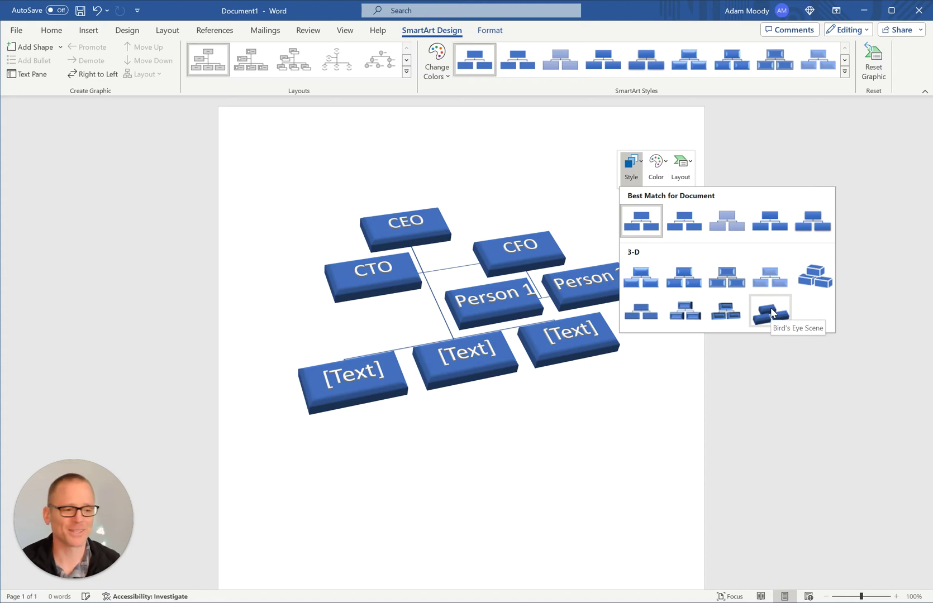
{"action": "left_click", "coordinate": [690, 171]}
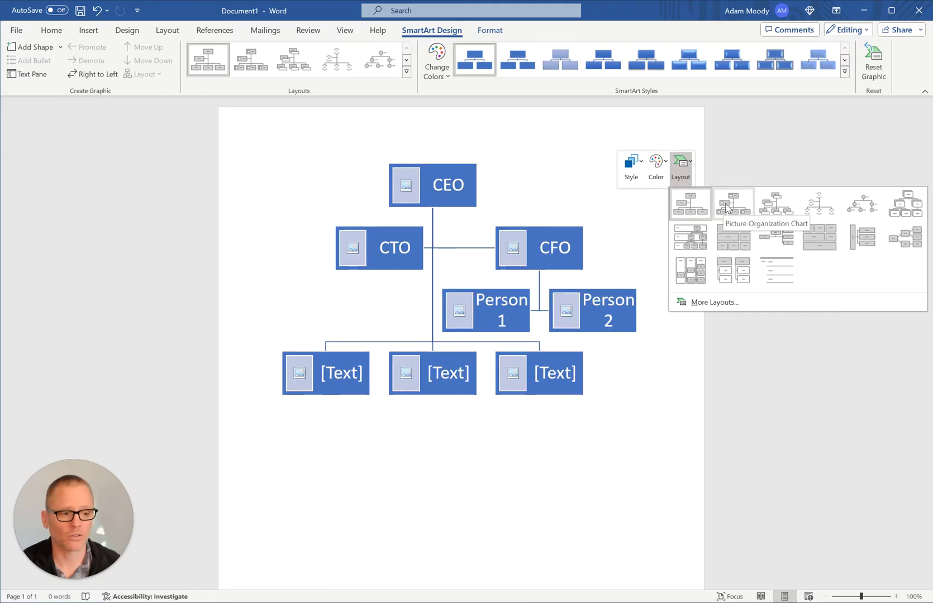
{"action": "left_click", "coordinate": [728, 206]}
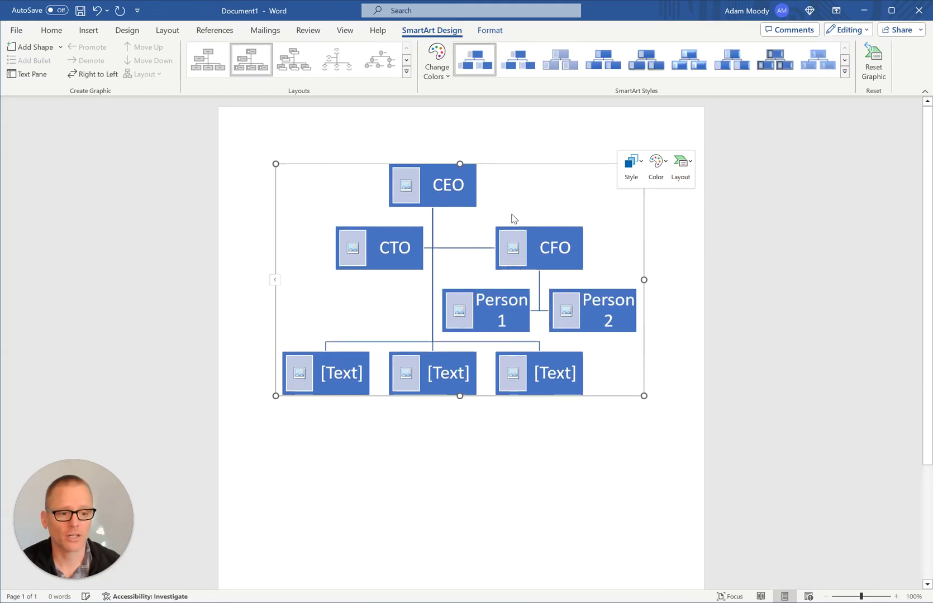
Open the Insert Pictures dialog from the CEO box's picture placeholder
{"action": "left_click", "coordinate": [407, 193]}
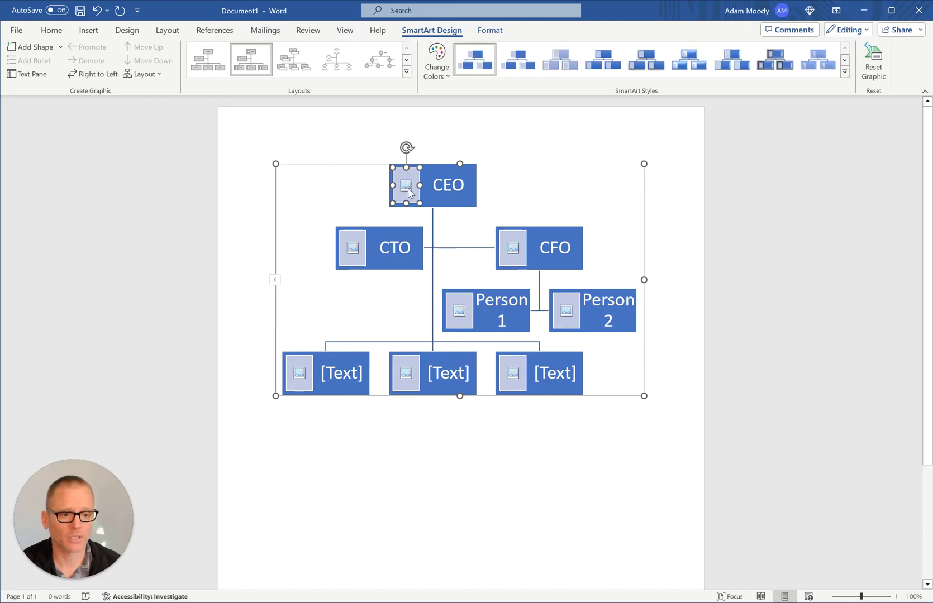
{"action": "right_click", "coordinate": [408, 191]}
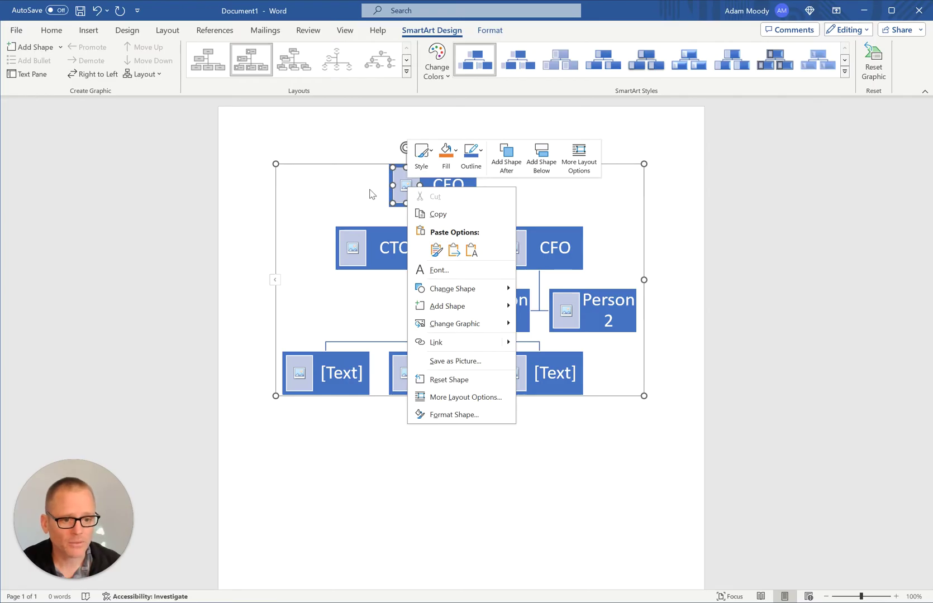
{"action": "mouse_move", "coordinate": [460, 324]}
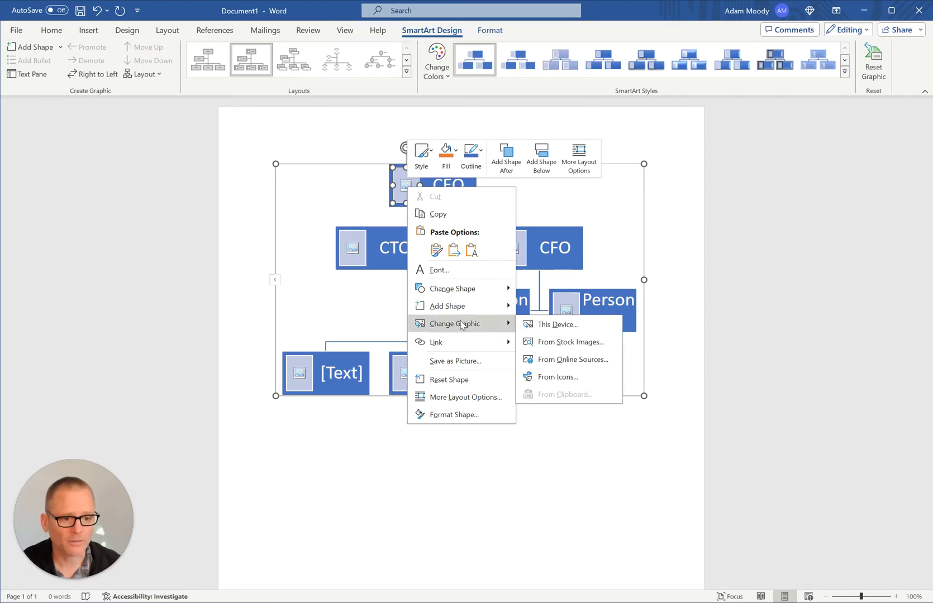
{"action": "left_click", "coordinate": [362, 185]}
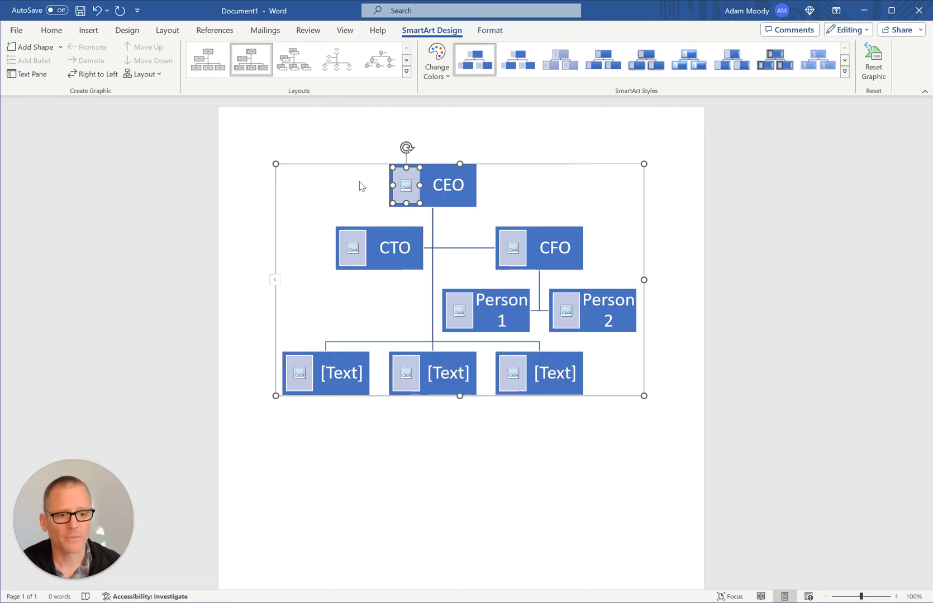
{"action": "right_click", "coordinate": [405, 184]}
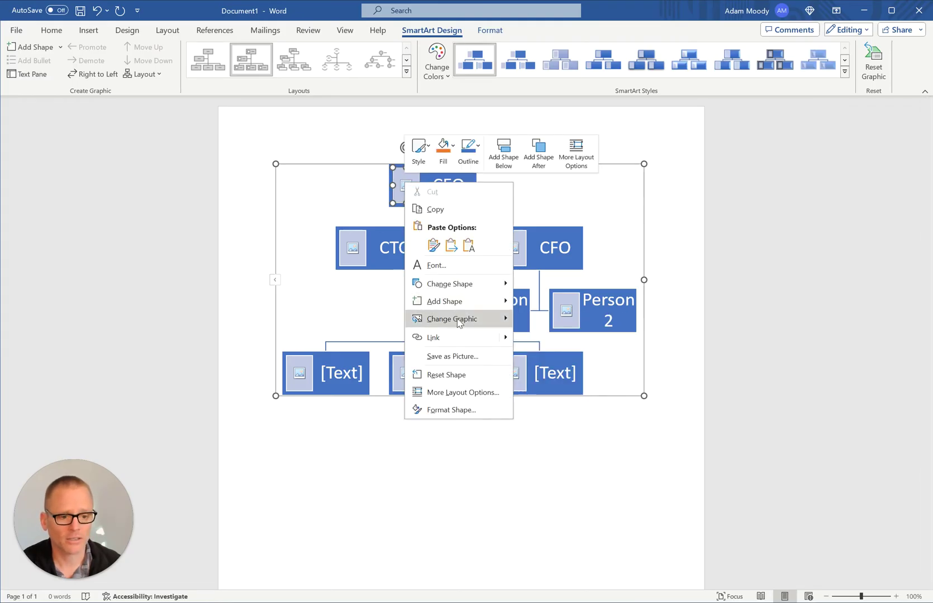
{"action": "mouse_move", "coordinate": [459, 324]}
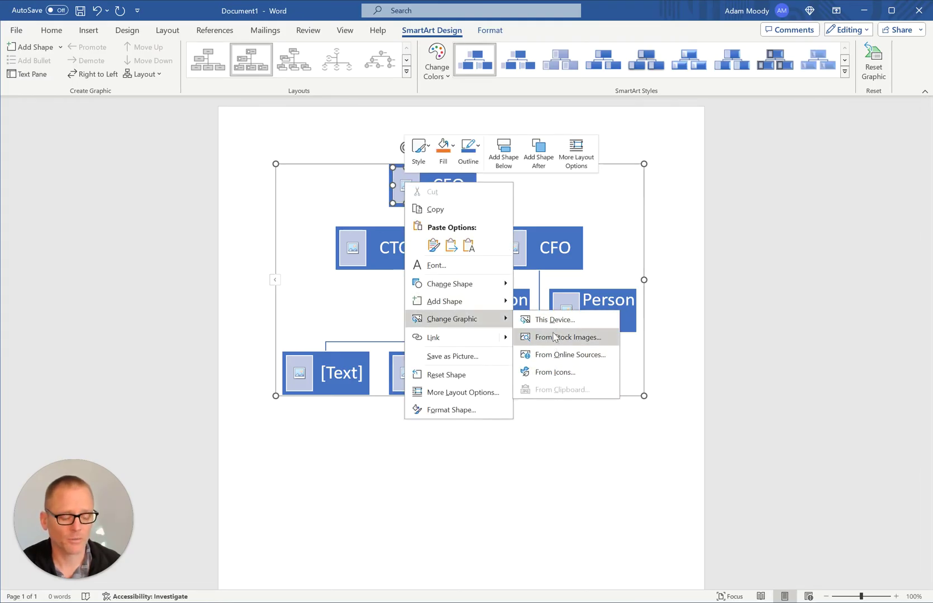
{"action": "left_click", "coordinate": [346, 191]}
{"action": "left_click", "coordinate": [407, 188]}
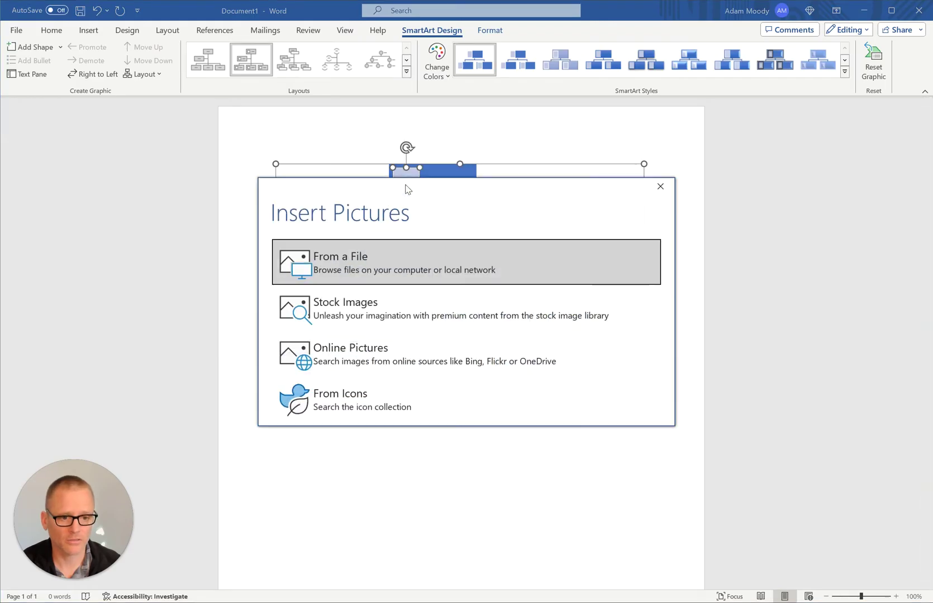
Insert the cat stock photo into the CEO box
{"action": "left_click", "coordinate": [351, 316]}
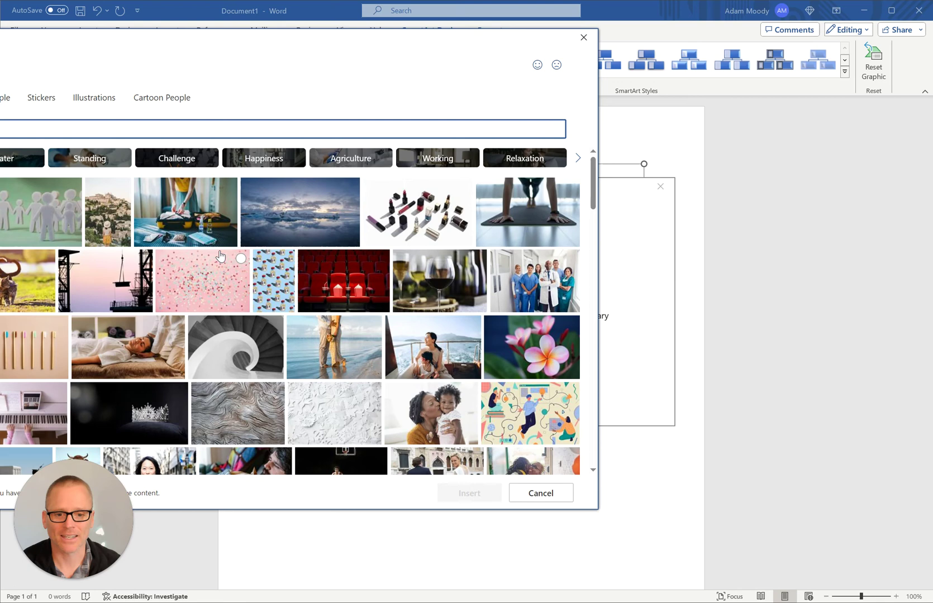
{"action": "left_click", "coordinate": [32, 281]}
{"action": "left_click", "coordinate": [478, 493]}
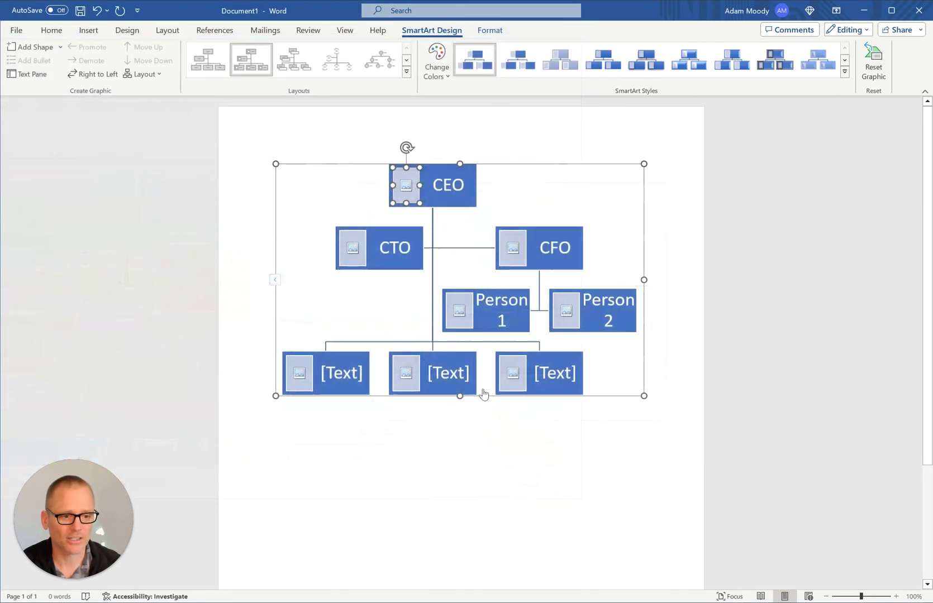
Insert the yoga stock photo into the CTO box
{"action": "left_click", "coordinate": [356, 250]}
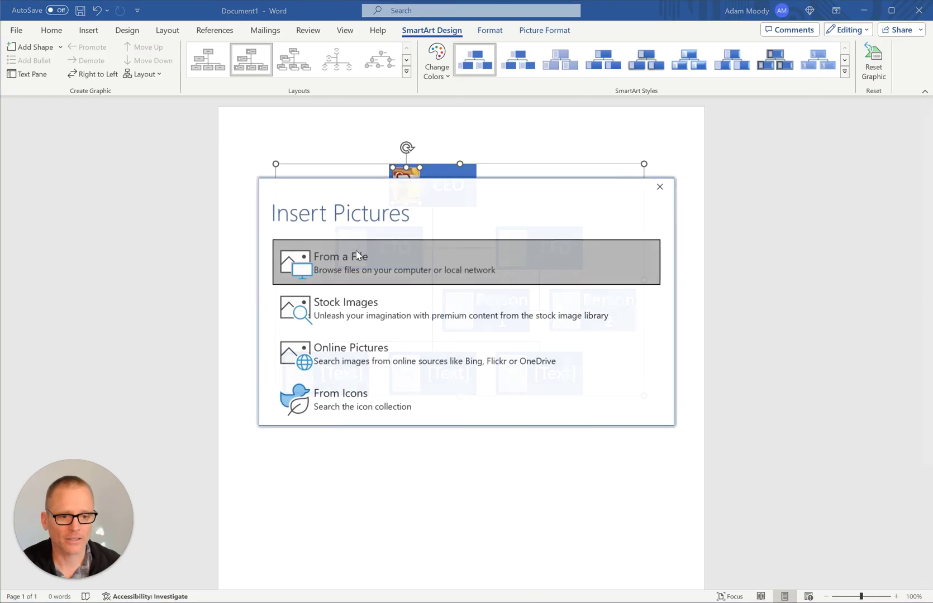
{"action": "left_click", "coordinate": [358, 256]}
{"action": "left_click", "coordinate": [437, 339]}
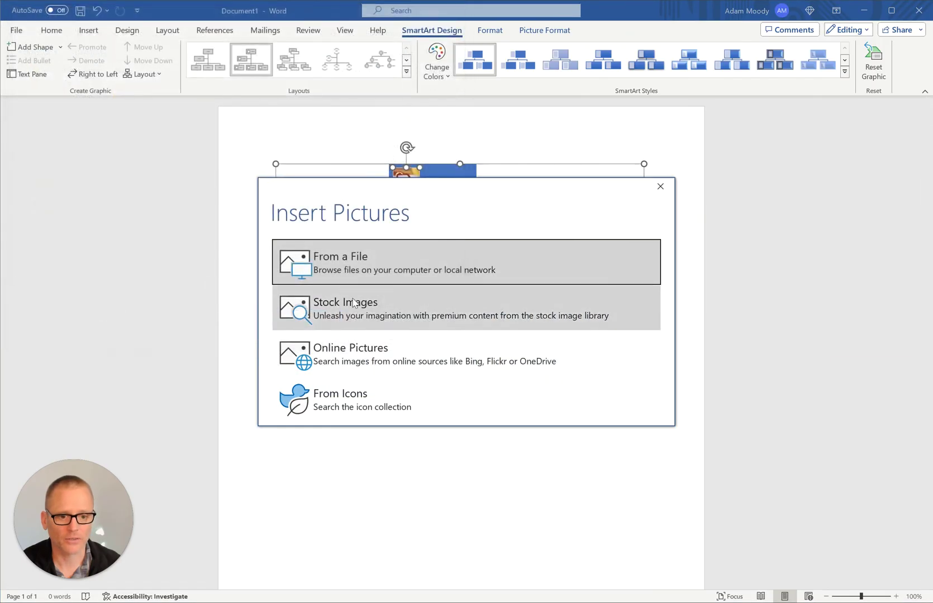
{"action": "left_click", "coordinate": [349, 310]}
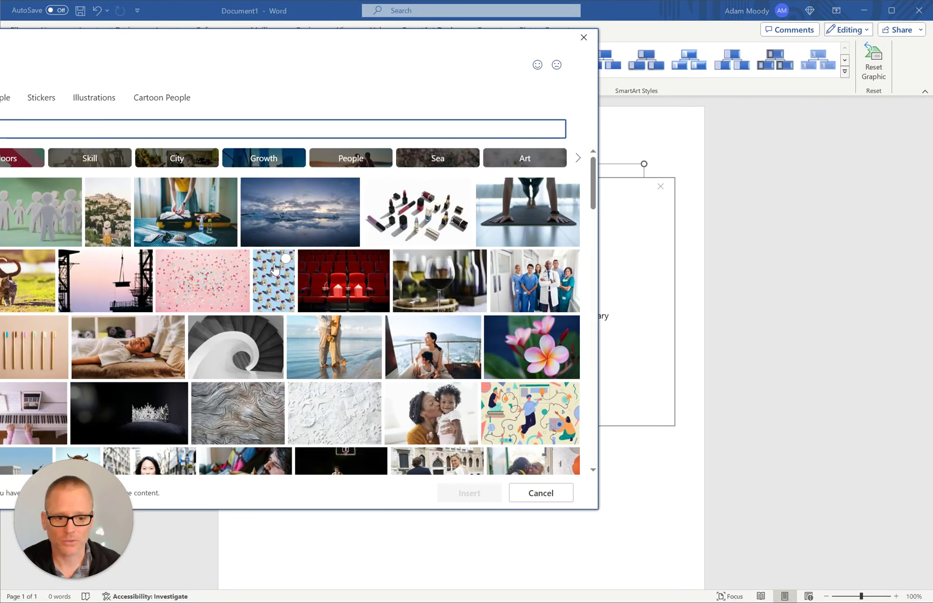
{"action": "left_click", "coordinate": [517, 223]}
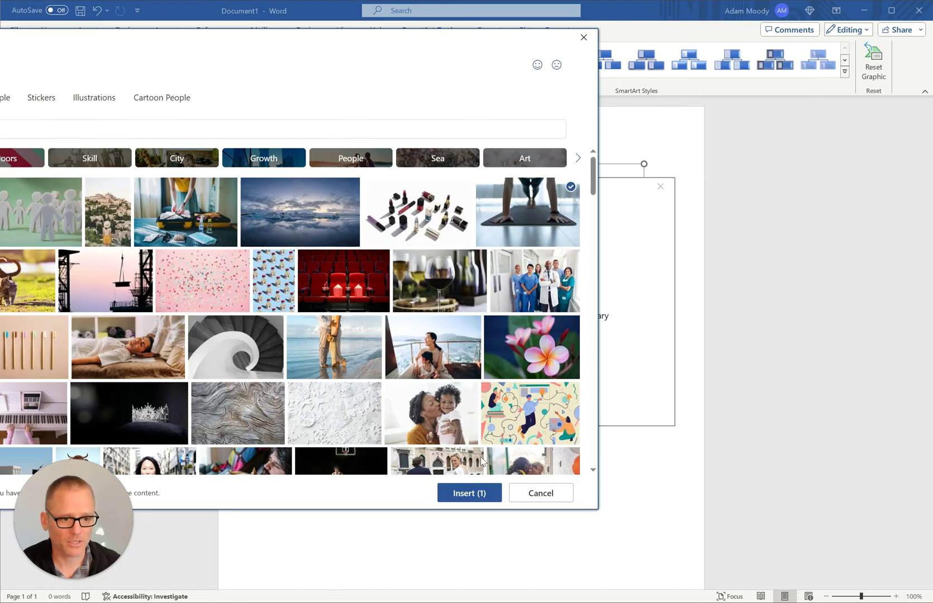
{"action": "left_click", "coordinate": [468, 493]}
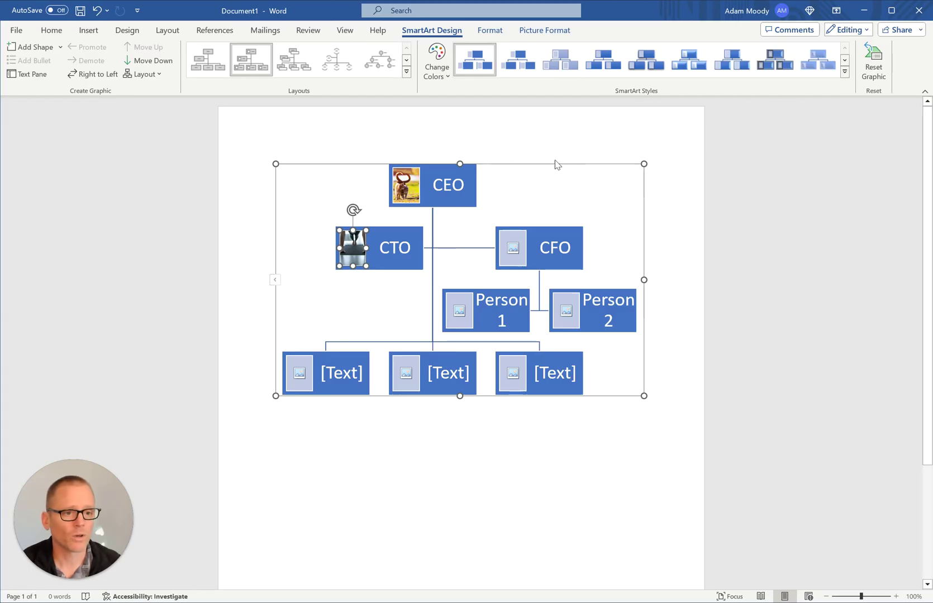
Switch the org chart to the layout with name boxes
{"action": "right_click", "coordinate": [596, 190]}
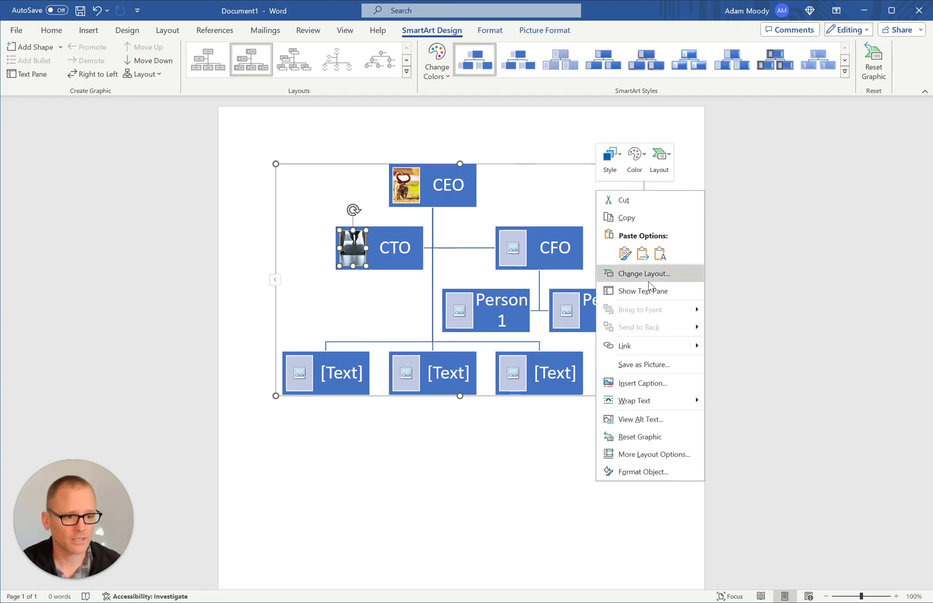
{"action": "left_click", "coordinate": [659, 159]}
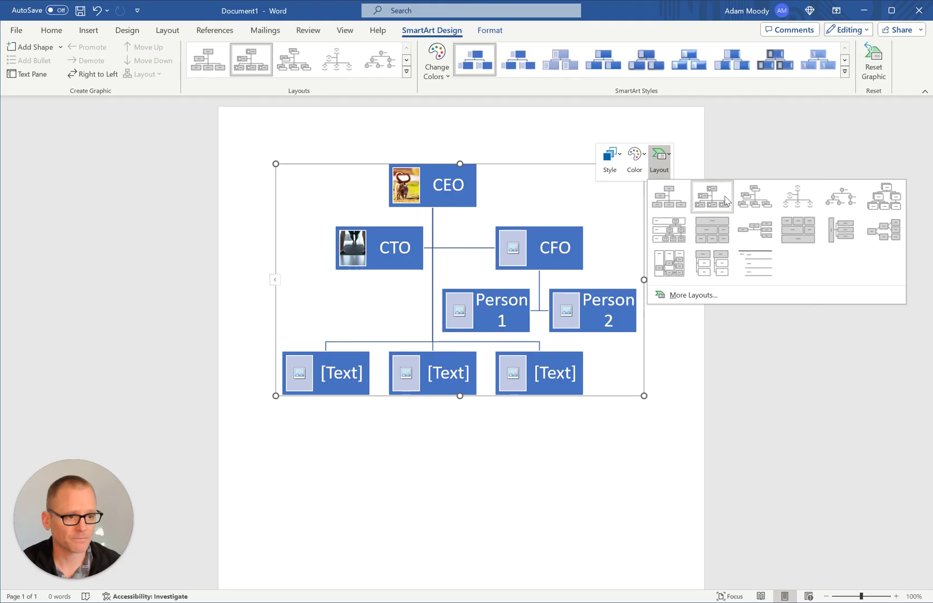
{"action": "left_click", "coordinate": [747, 206]}
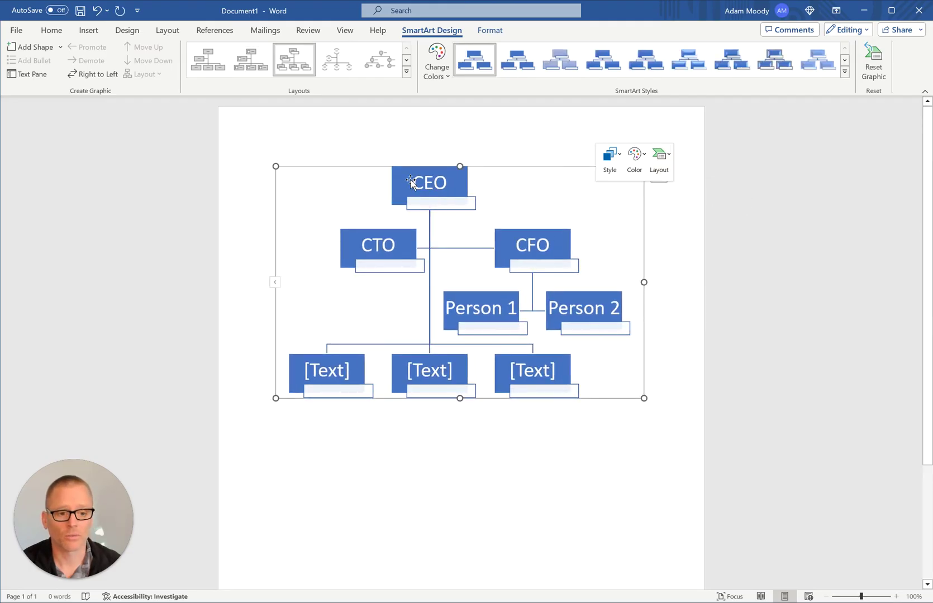
Enter Amy under CEO, Adam under CFO and Bill under CTO, then narrow the chart slightly
{"action": "left_click", "coordinate": [440, 208]}
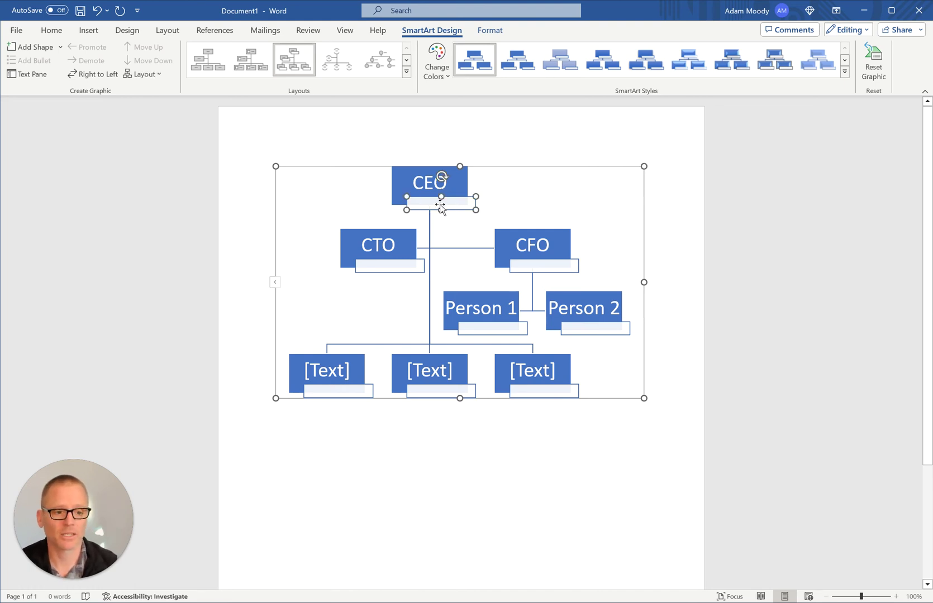
{"action": "type", "text": "Amy"}
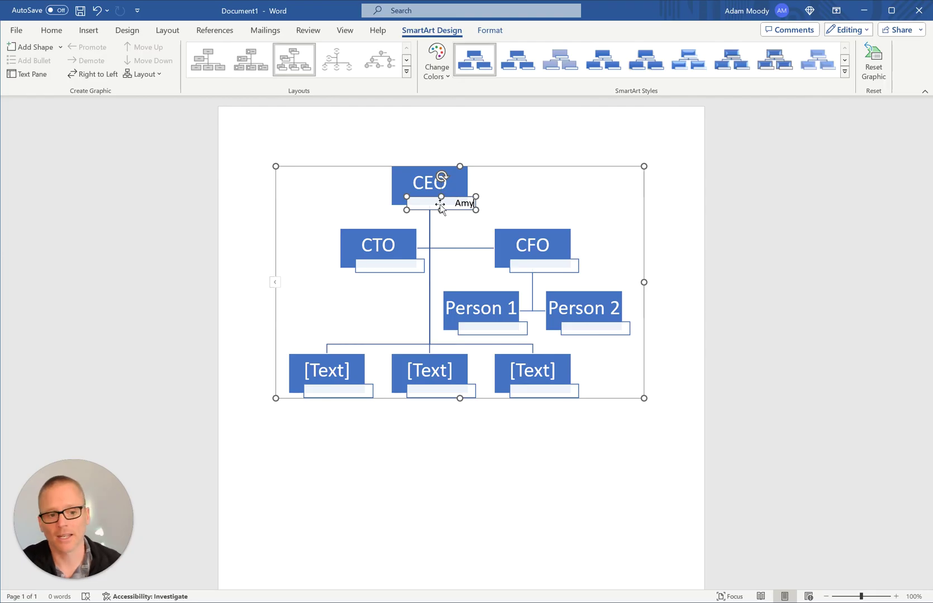
{"action": "left_click", "coordinate": [543, 266]}
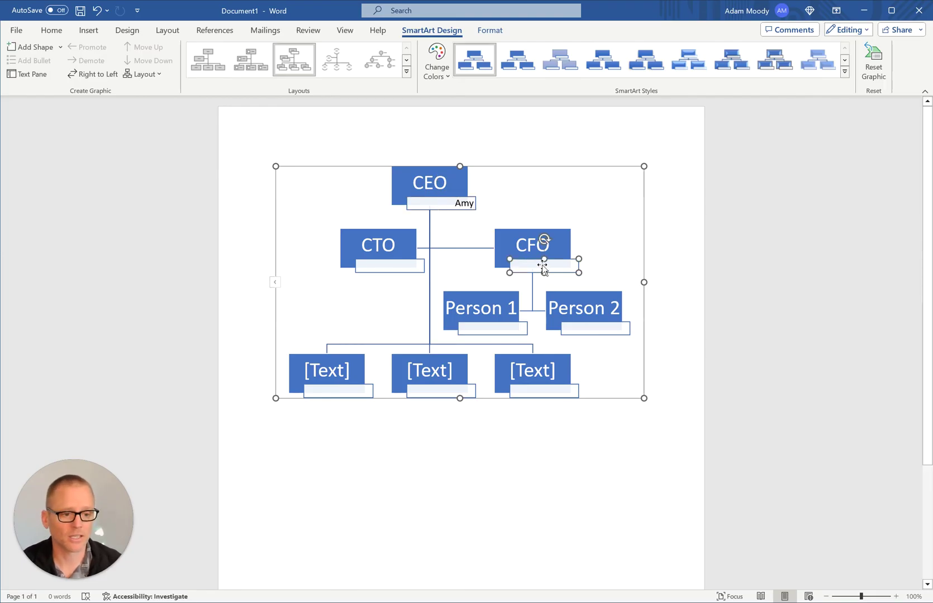
{"action": "type", "text": "Adam"}
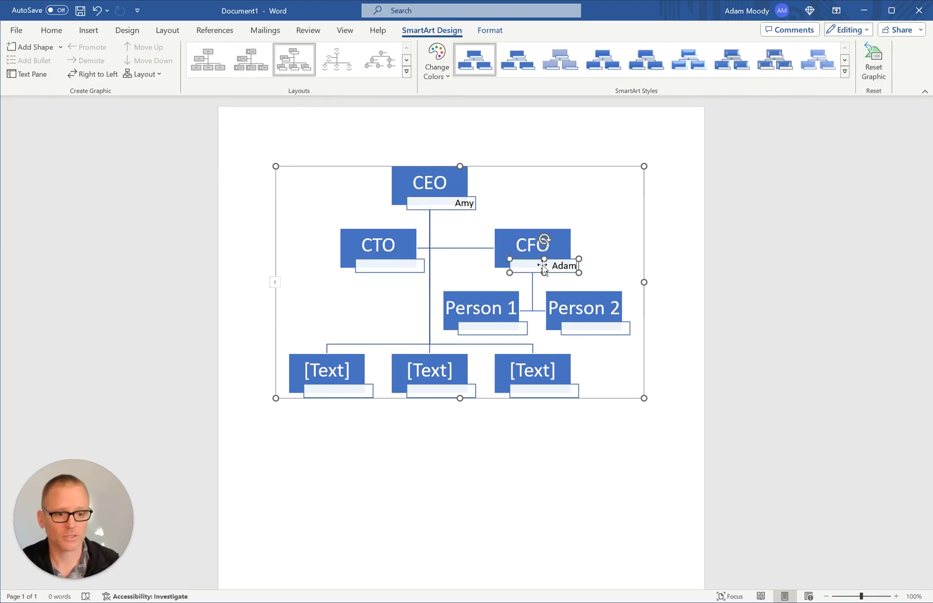
{"action": "left_click", "coordinate": [387, 266]}
{"action": "type", "text": "Bill"}
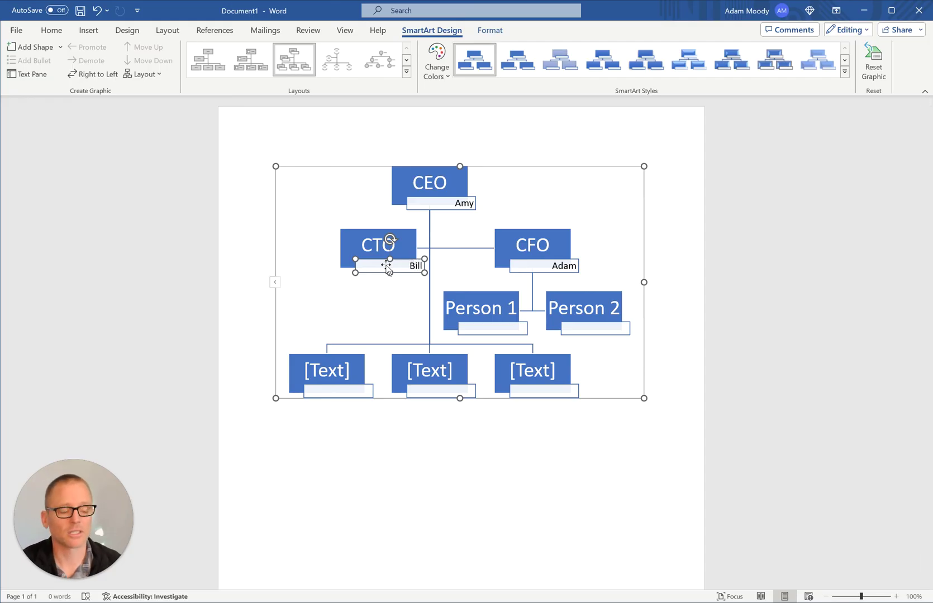
{"action": "left_click", "coordinate": [469, 202]}
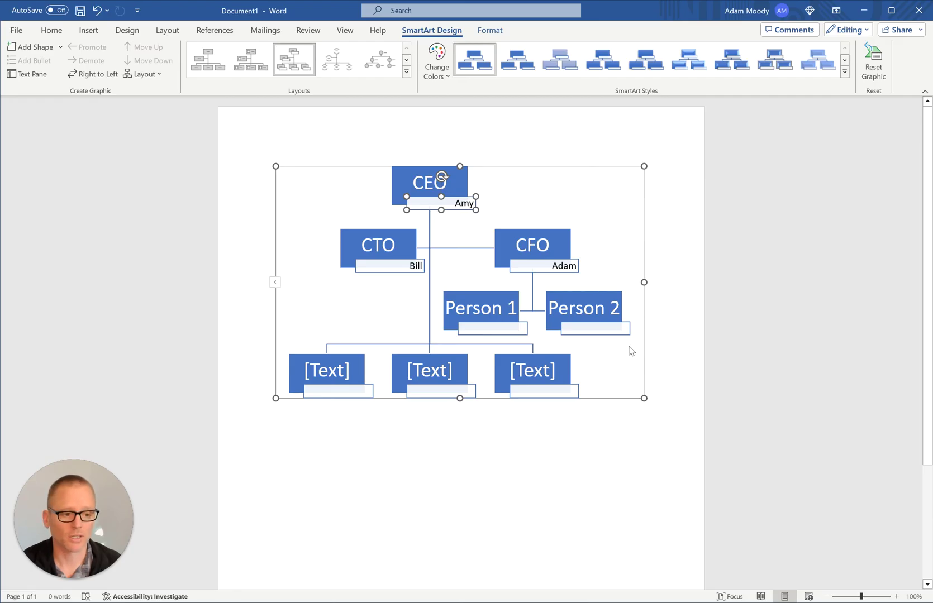
{"action": "mouse_move", "coordinate": [644, 398]}
{"action": "left_mouse_down"}
{"action": "mouse_move", "coordinate": [686, 428]}
{"action": "mouse_move", "coordinate": [616, 388]}
{"action": "mouse_move", "coordinate": [631, 395]}
{"action": "left_mouse_up"}
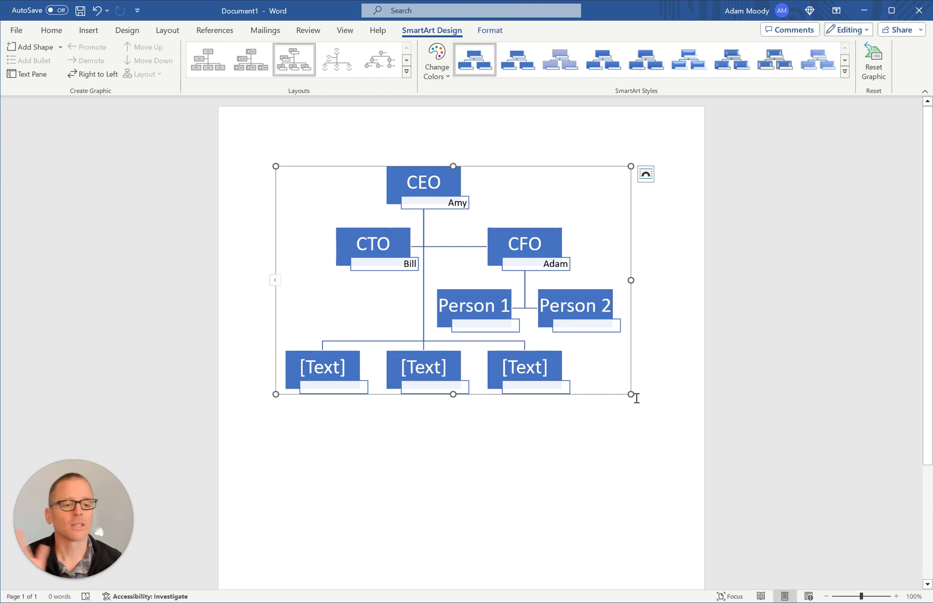